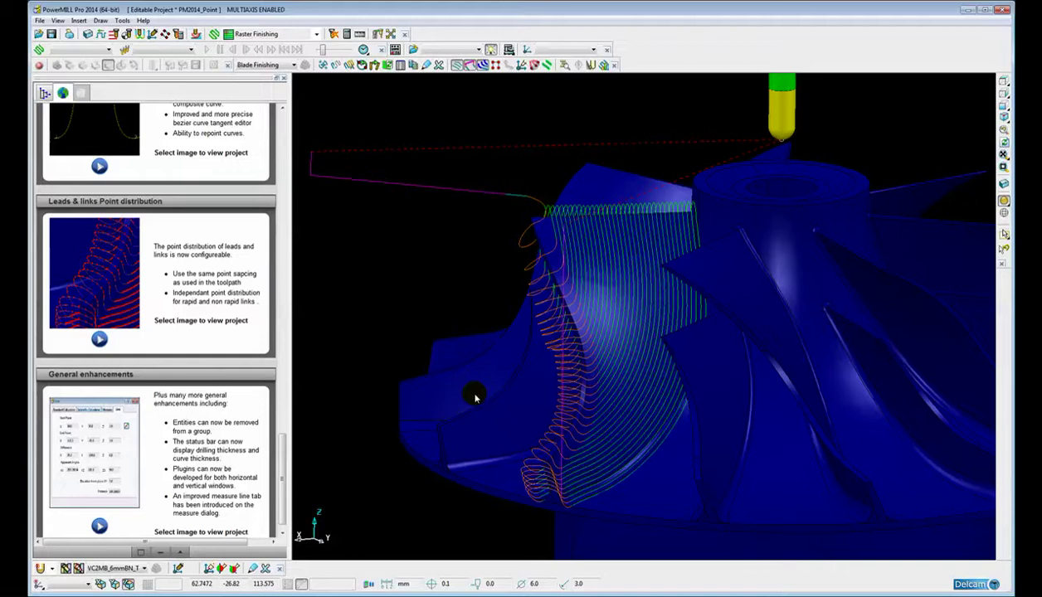
Switch to the Explorer, zoom onto the impeller blade, and mark Blade Finishing's toolpath points.
{"action": "left_click", "coordinate": [45, 92]}
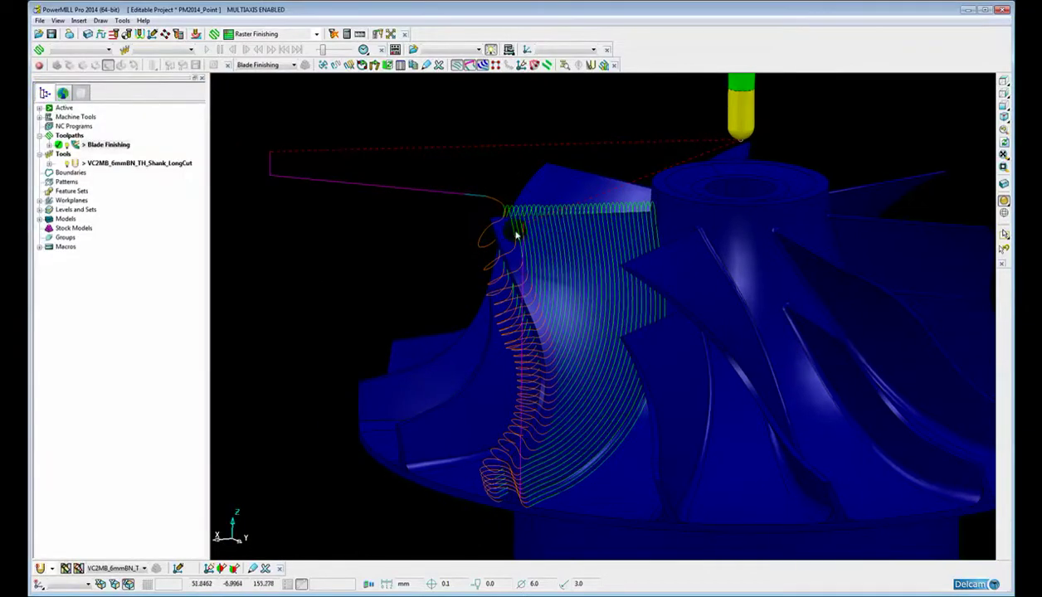
{"action": "middle_click_drag", "start_coordinate": [535, 284], "coordinate": [555, 318], "text": "ctrl"}
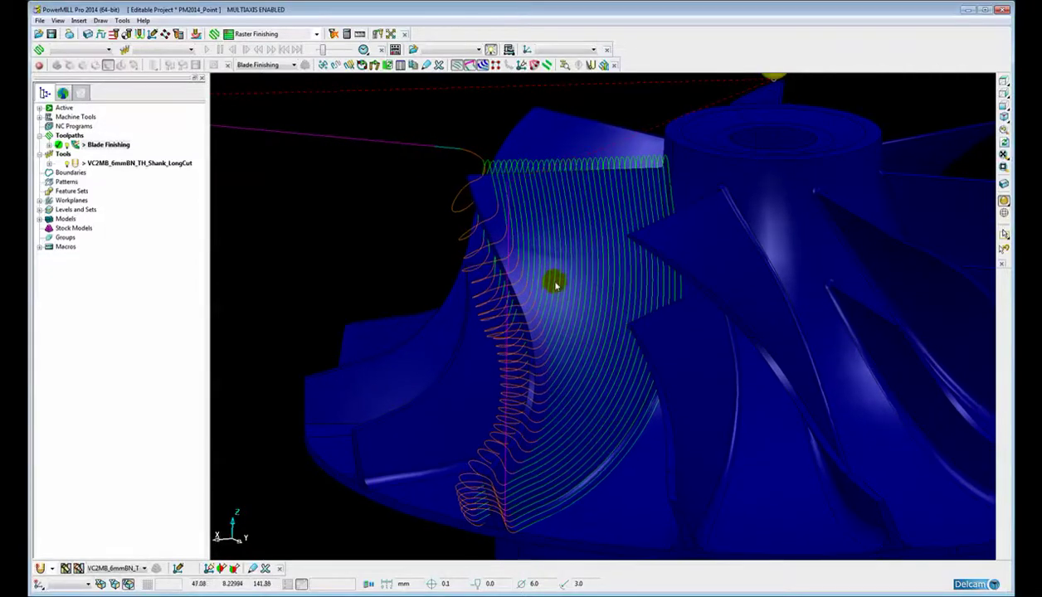
{"action": "middle_click_drag", "start_coordinate": [556, 295], "coordinate": [553, 282], "text": "ctrl"}
{"action": "middle_click_drag", "start_coordinate": [413, 205], "coordinate": [411, 210]}
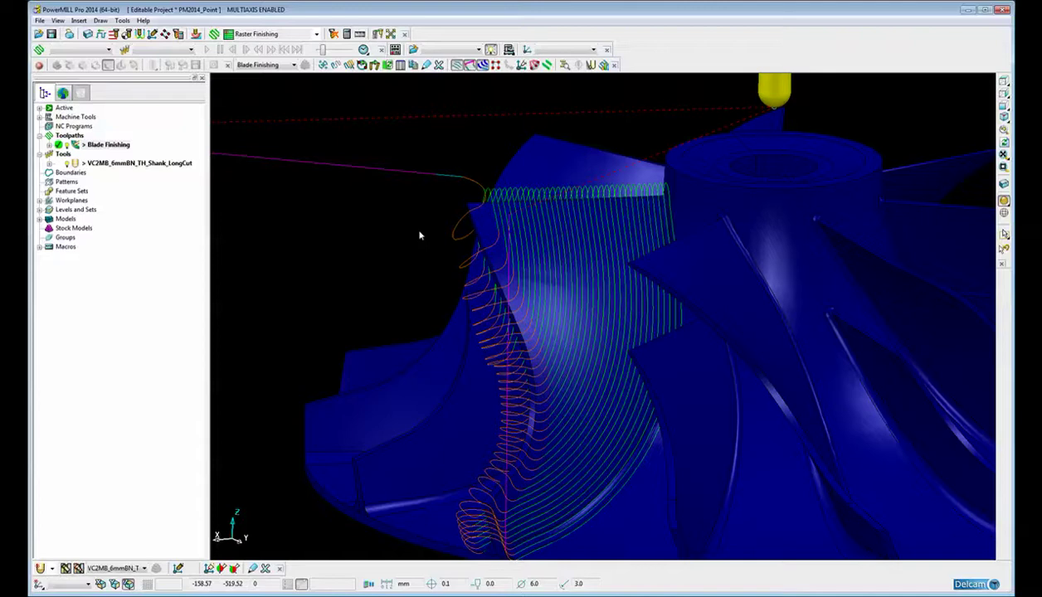
{"action": "left_click", "coordinate": [493, 64]}
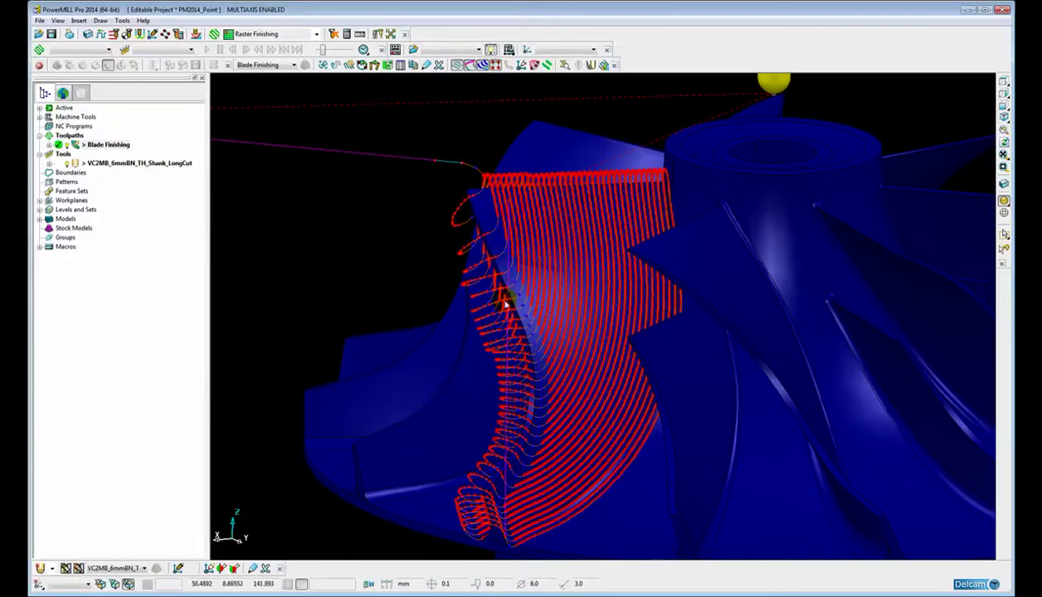
Open Point Distribution showing Redistribute with 0.5 maximum separation, and zoom toward the blade edge.
{"action": "left_click", "coordinate": [166, 34]}
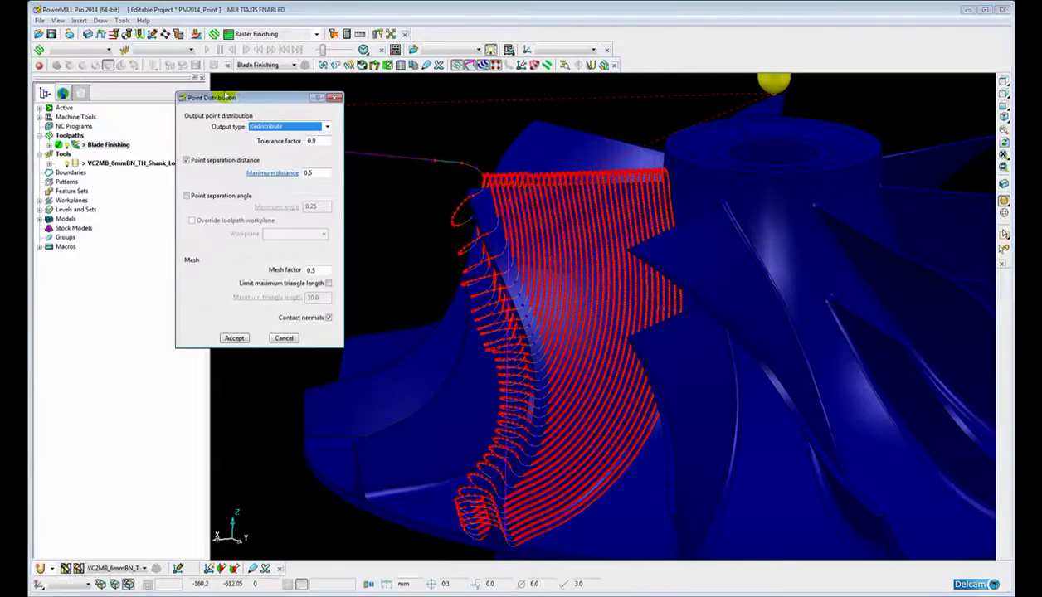
{"action": "left_click_drag", "start_coordinate": [228, 94], "coordinate": [181, 255]}
{"action": "middle_click_drag", "start_coordinate": [521, 267], "coordinate": [606, 298], "text": "shift"}
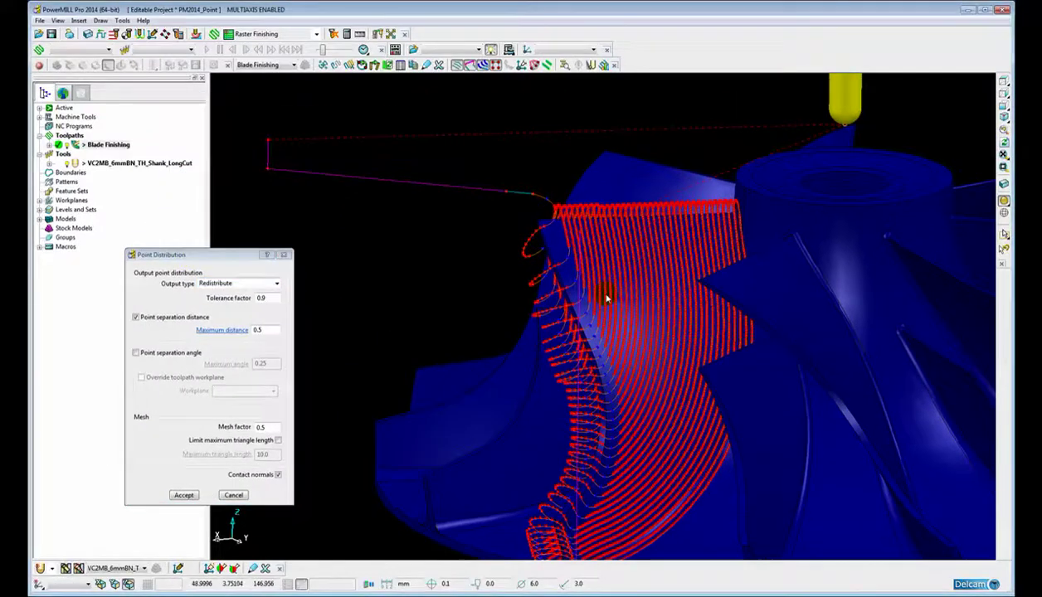
{"action": "scroll", "coordinate": [589, 274], "scroll_direction": "up", "scroll_amount": 2}
{"action": "scroll", "coordinate": [621, 284], "scroll_direction": "down", "scroll_amount": 1}
{"action": "scroll", "coordinate": [541, 263], "scroll_direction": "up", "scroll_amount": 1}
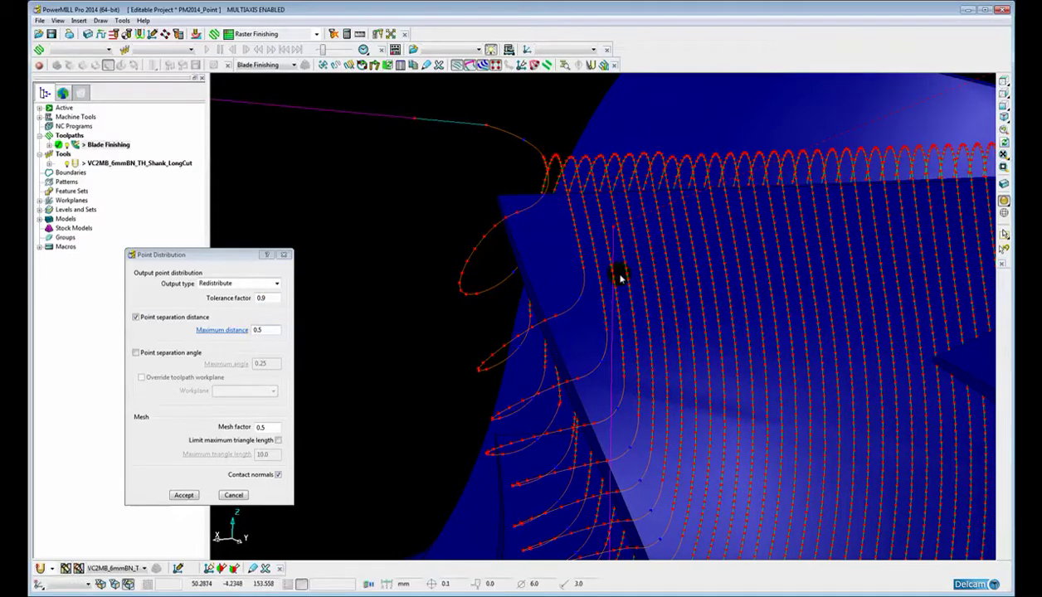
Rotate and zoom around the blade to inspect the lead points.
{"action": "middle_click_drag", "start_coordinate": [521, 209], "coordinate": [586, 232]}
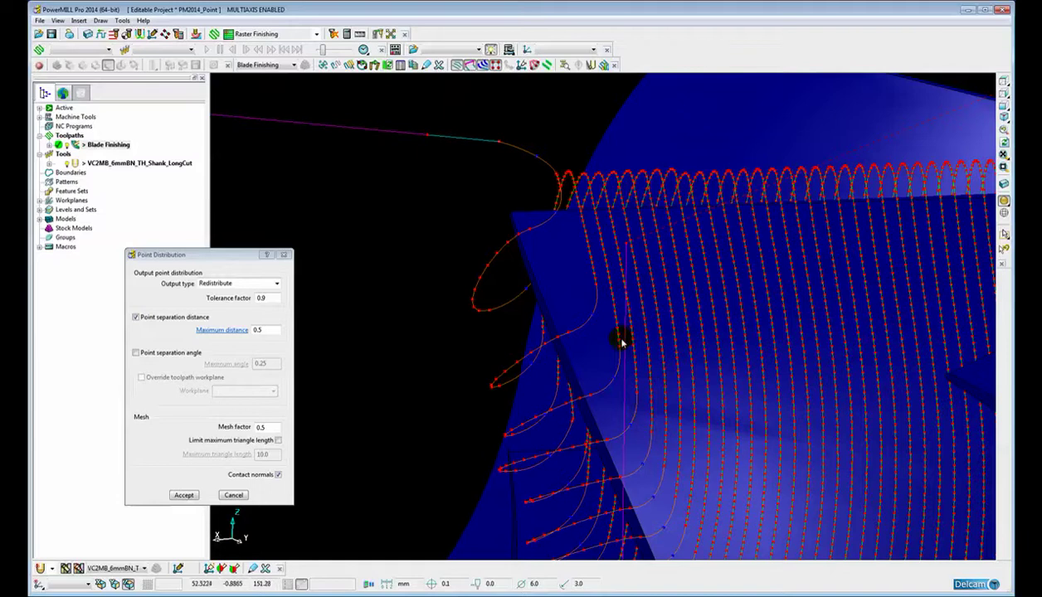
{"action": "mouse_move", "coordinate": [617, 342]}
{"action": "middle_mouse_down"}
{"action": "mouse_move", "coordinate": [563, 348]}
{"action": "mouse_move", "coordinate": [610, 275]}
{"action": "mouse_move", "coordinate": [523, 338]}
{"action": "mouse_move", "coordinate": [500, 281]}
{"action": "mouse_move", "coordinate": [529, 232]}
{"action": "mouse_move", "coordinate": [553, 240]}
{"action": "middle_mouse_up"}
{"action": "middle_click_drag", "start_coordinate": [565, 193], "coordinate": [569, 241]}
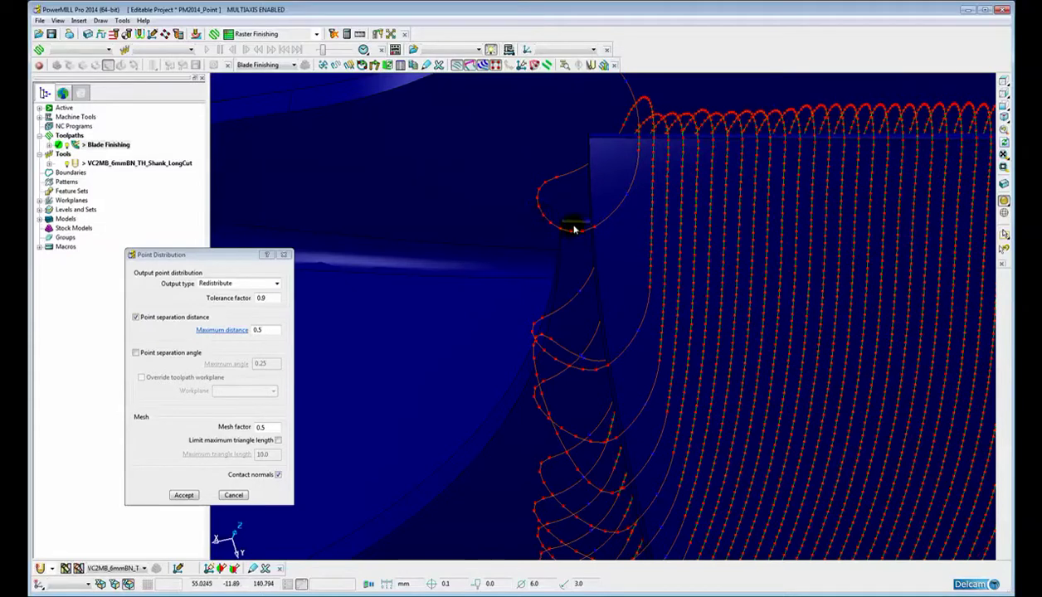
{"action": "scroll", "coordinate": [572, 248], "scroll_direction": "down", "scroll_amount": 3}
{"action": "scroll", "coordinate": [560, 241], "scroll_direction": "up", "scroll_amount": 2}
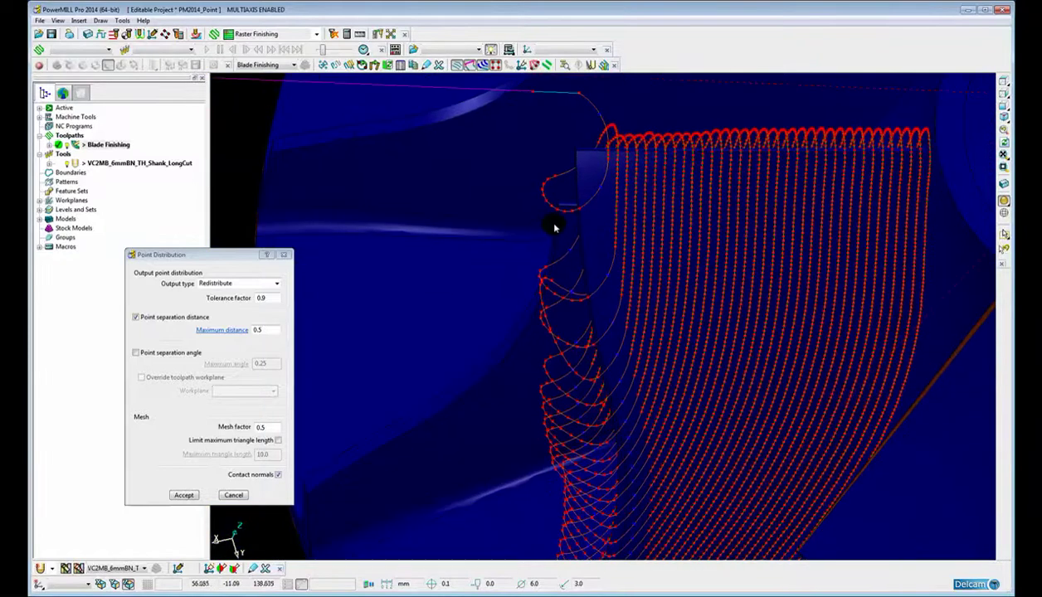
{"action": "middle_click_drag", "start_coordinate": [566, 239], "coordinate": [560, 274]}
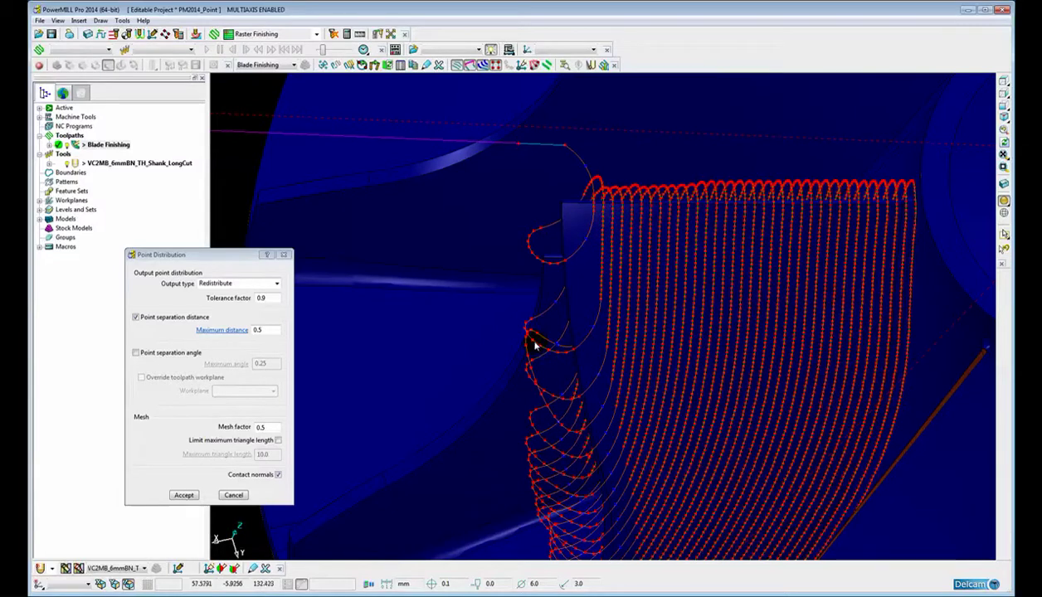
Cancel Point Distribution and apply Leads and Links using the toolpath's point distribution settings.
{"action": "left_click", "coordinate": [233, 494]}
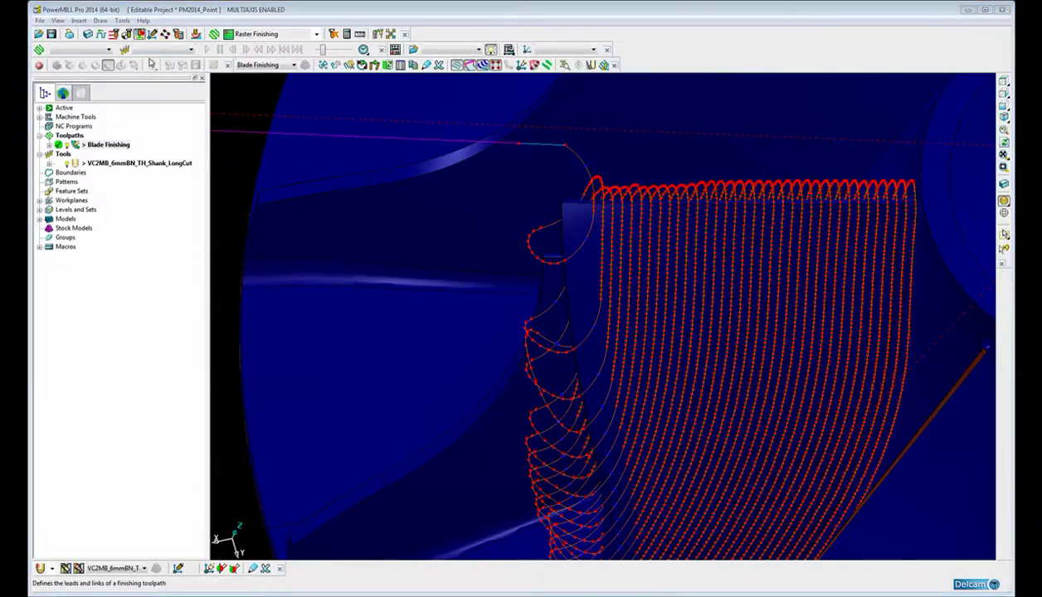
{"action": "left_click", "coordinate": [139, 34]}
{"action": "left_click_drag", "start_coordinate": [297, 122], "coordinate": [282, 117]}
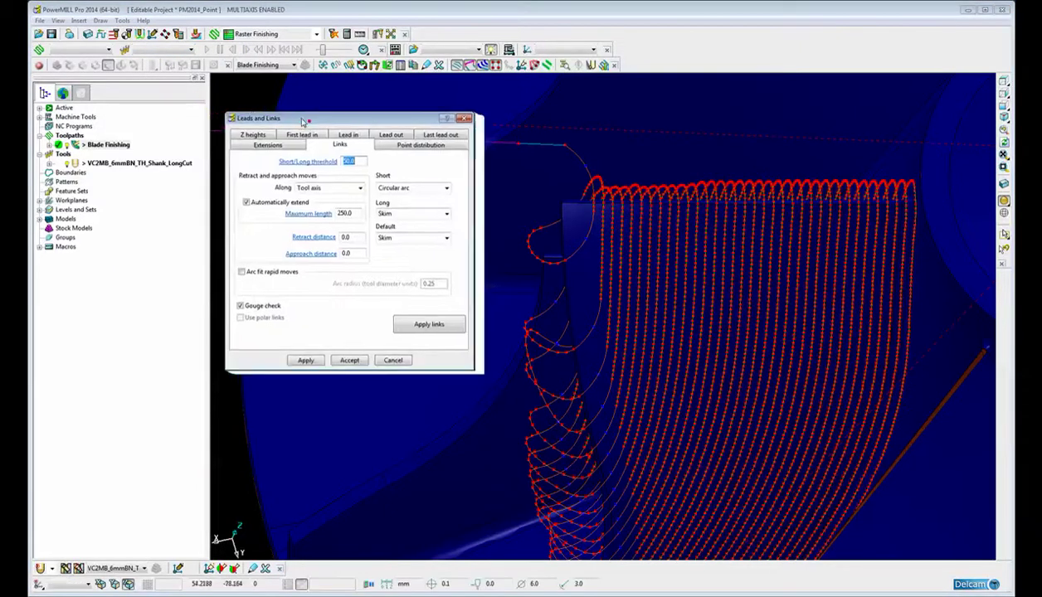
{"action": "left_click", "coordinate": [407, 145]}
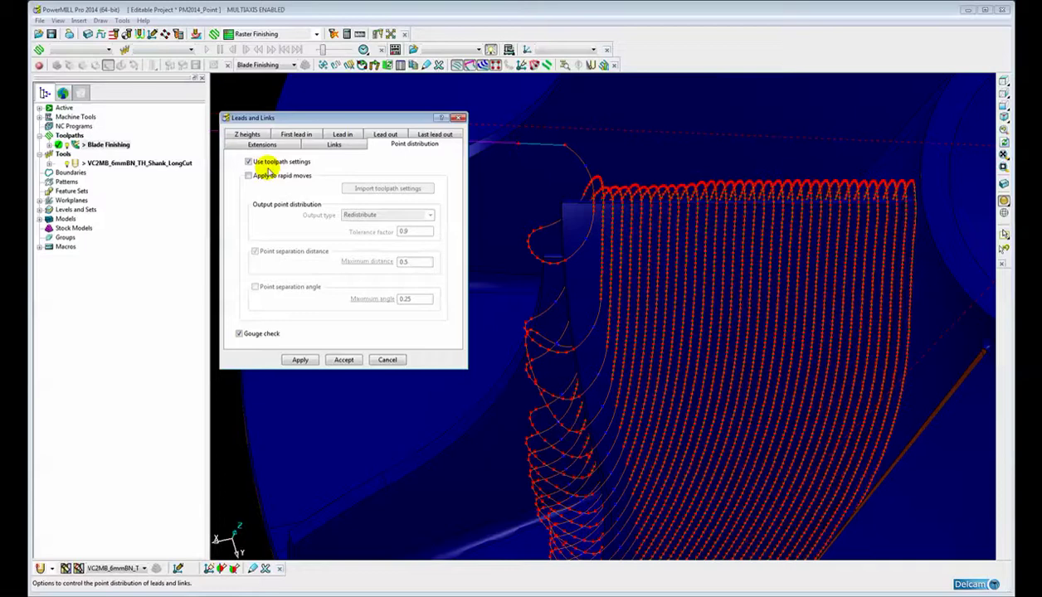
{"action": "left_click", "coordinate": [297, 361]}
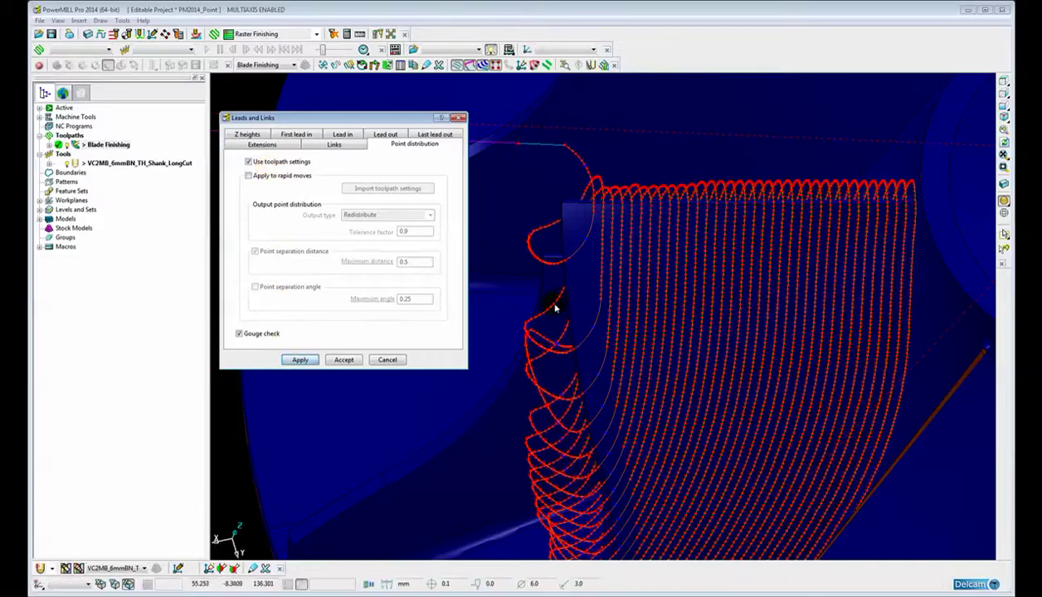
Inspect the recalculated lead points, then toggle reuse of the toolpath's point settings.
{"action": "middle_click_drag", "start_coordinate": [554, 303], "coordinate": [628, 330], "text": "shift"}
{"action": "scroll", "coordinate": [619, 324], "scroll_direction": "up", "scroll_amount": 2}
{"action": "scroll", "coordinate": [623, 286], "scroll_direction": "up", "scroll_amount": 2}
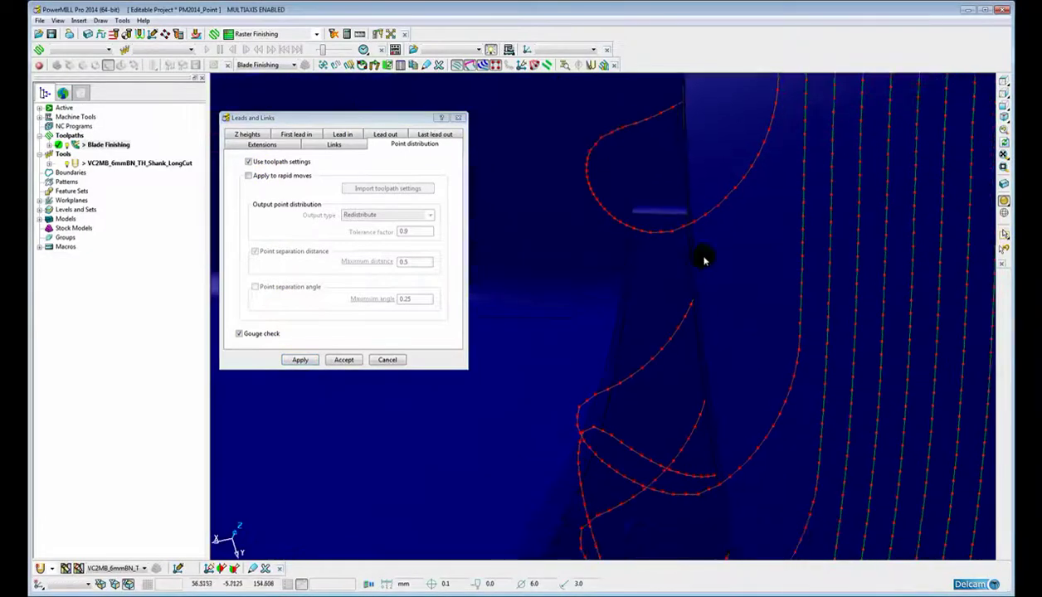
{"action": "scroll", "coordinate": [705, 325], "scroll_direction": "up", "scroll_amount": 2}
{"action": "scroll", "coordinate": [649, 325], "scroll_direction": "up", "scroll_amount": 2}
{"action": "middle_click_drag", "start_coordinate": [683, 371], "coordinate": [661, 275]}
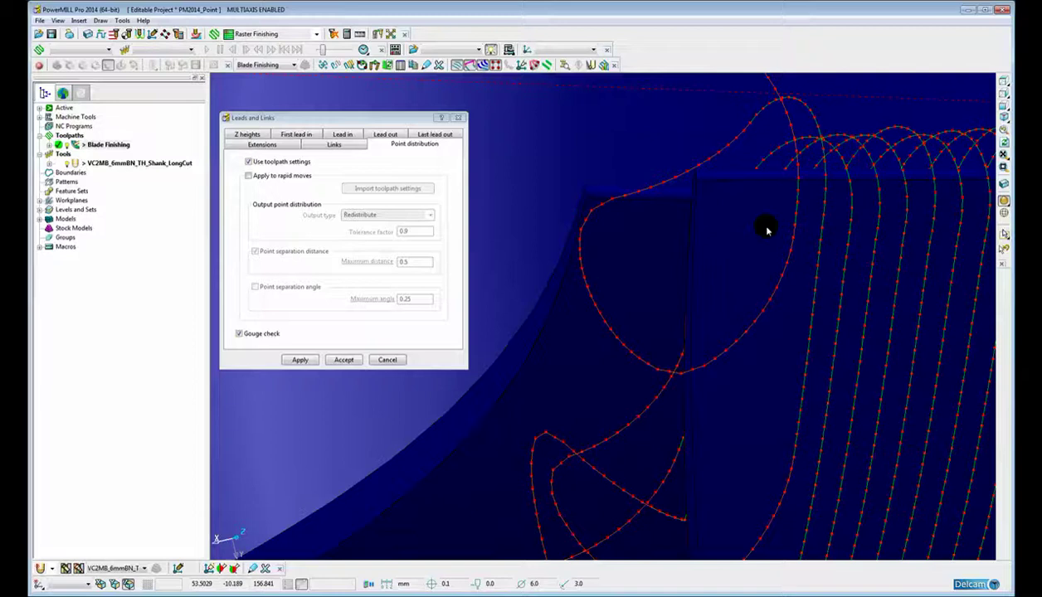
{"action": "middle_click_drag", "start_coordinate": [767, 225], "coordinate": [755, 251]}
{"action": "middle_click_drag", "start_coordinate": [723, 284], "coordinate": [714, 256]}
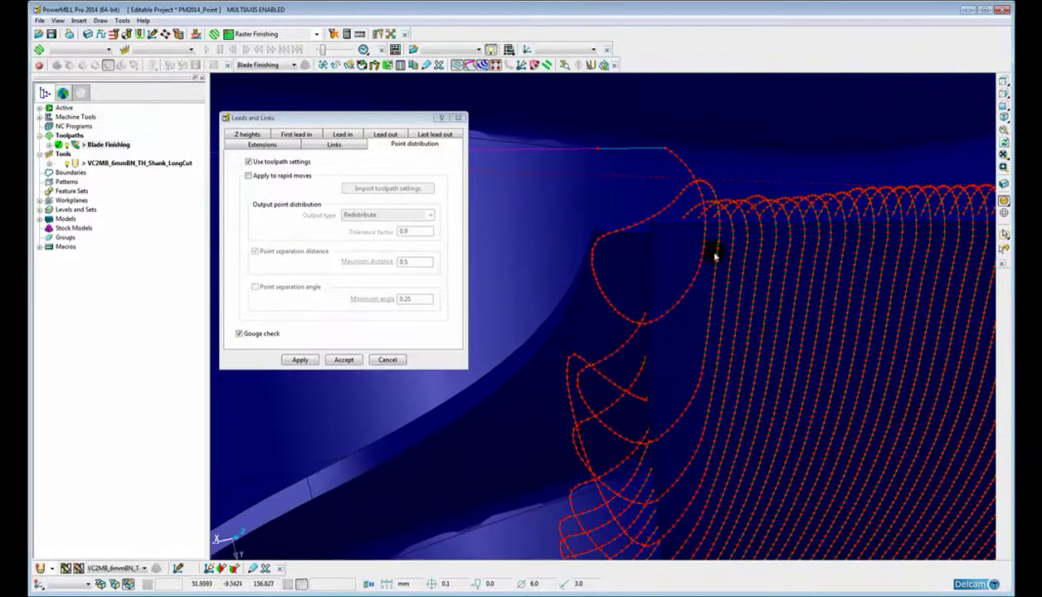
{"action": "left_click", "coordinate": [249, 162]}
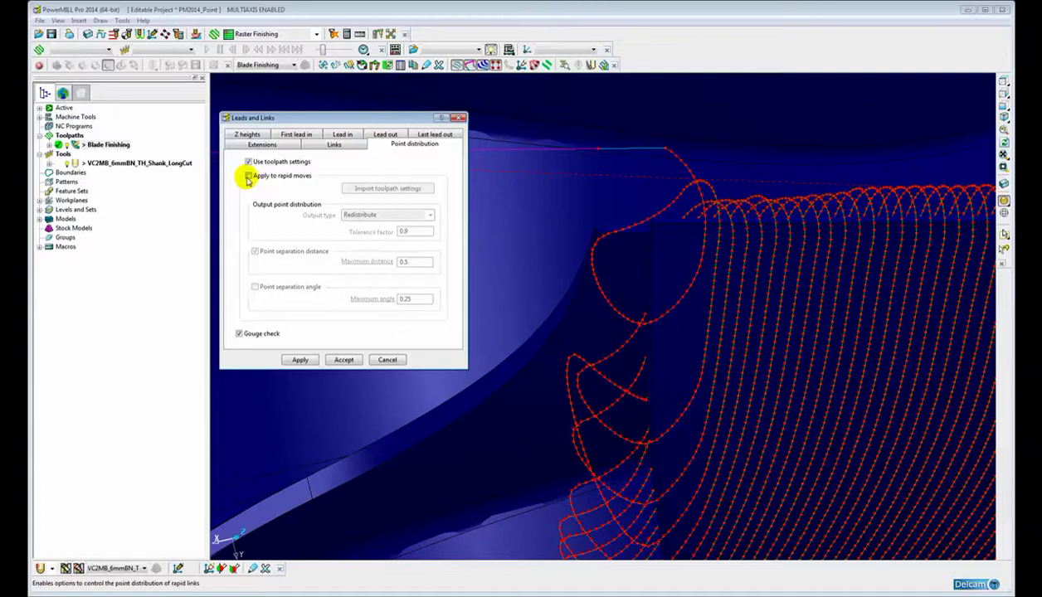
Extend redistribution to rapid moves, import the toolpath's point settings, and recalculate the leads and links.
{"action": "left_click", "coordinate": [251, 178]}
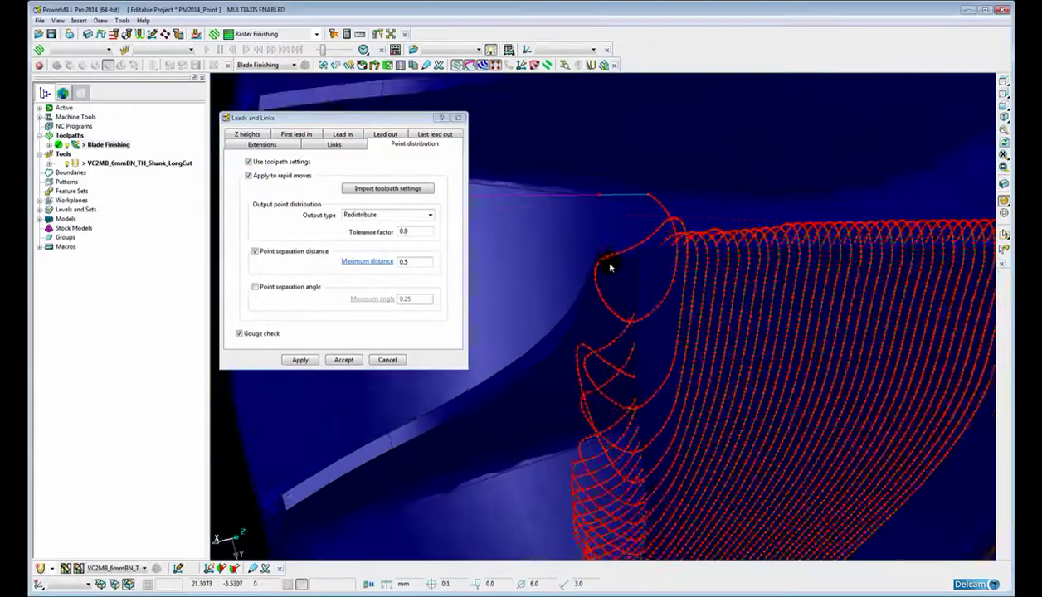
{"action": "mouse_move", "coordinate": [608, 259]}
{"action": "middle_mouse_down"}
{"action": "mouse_move", "coordinate": [539, 275]}
{"action": "mouse_move", "coordinate": [671, 256]}
{"action": "middle_mouse_up"}
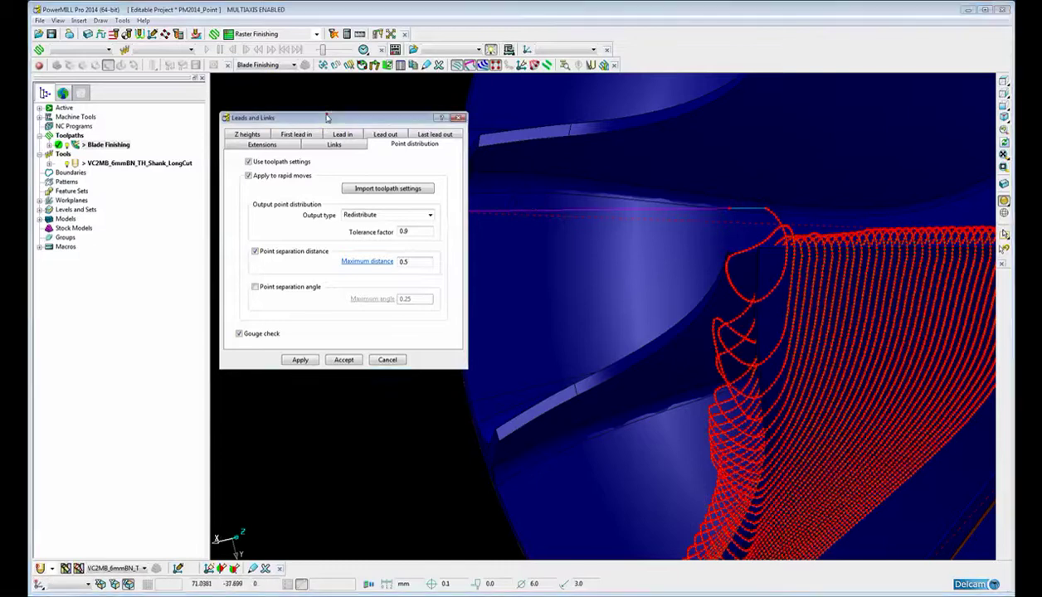
{"action": "left_click_drag", "start_coordinate": [335, 118], "coordinate": [226, 119]}
{"action": "left_click", "coordinate": [262, 195]}
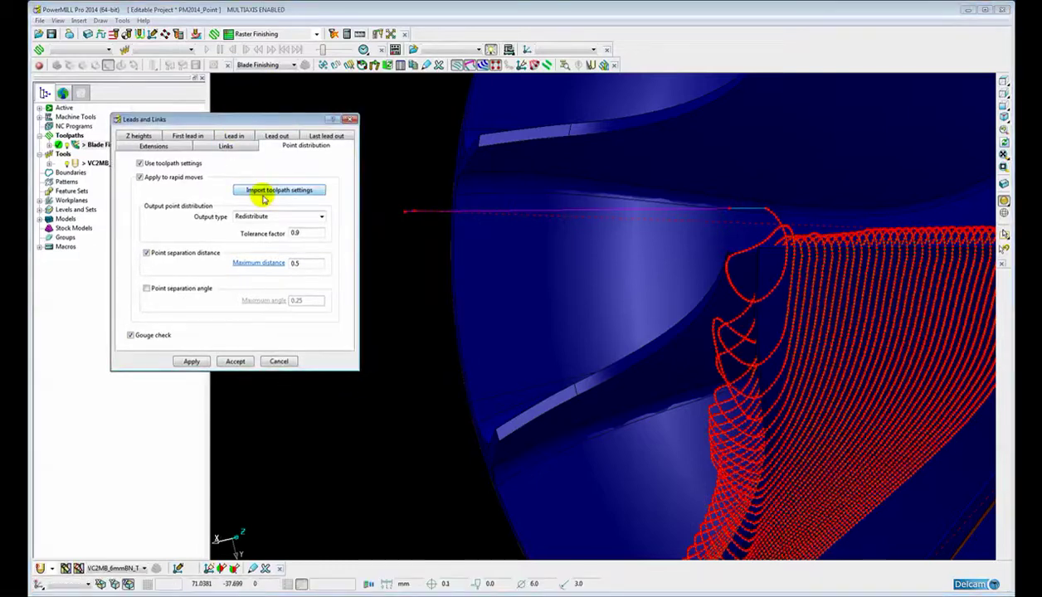
{"action": "left_click", "coordinate": [191, 361]}
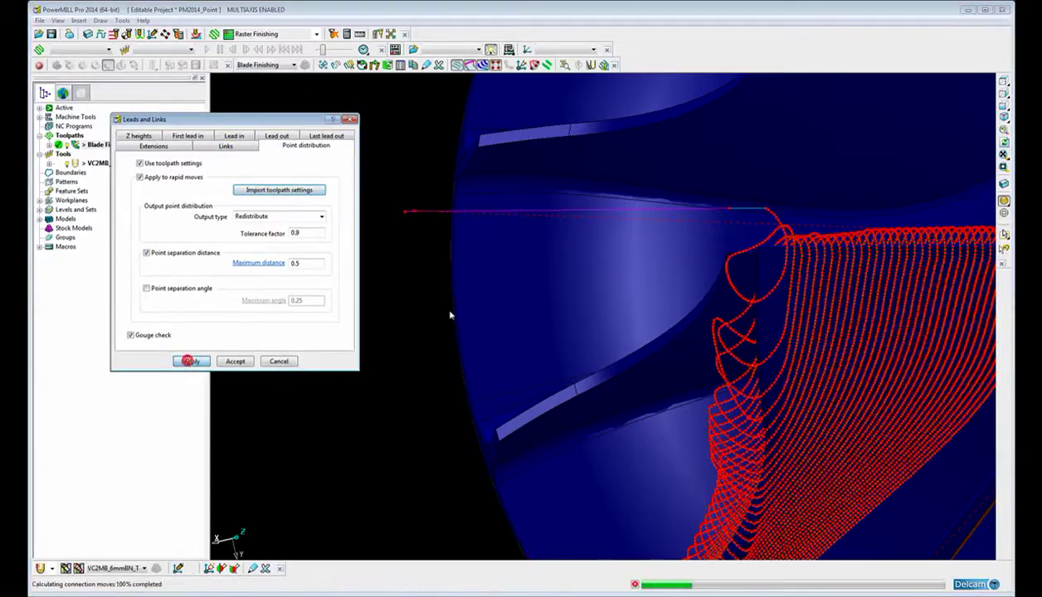
Orbit and zoom to inspect the evenly spaced lead and link points.
{"action": "mouse_move", "coordinate": [640, 274]}
{"action": "middle_mouse_down"}
{"action": "mouse_move", "coordinate": [690, 303]}
{"action": "mouse_move", "coordinate": [715, 247]}
{"action": "middle_mouse_up"}
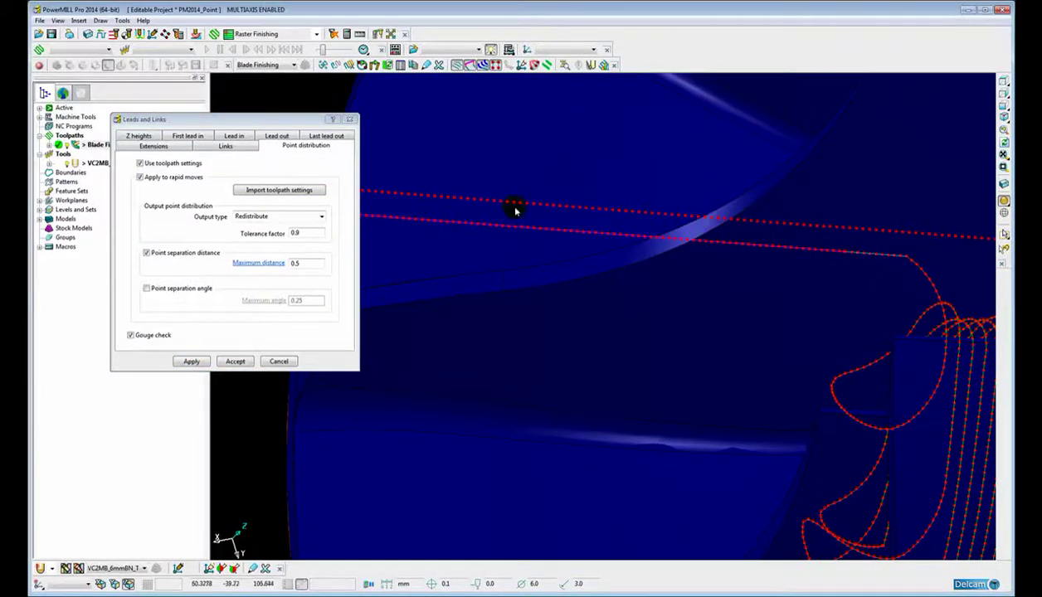
{"action": "scroll", "coordinate": [465, 208], "scroll_direction": "down", "scroll_amount": 3}
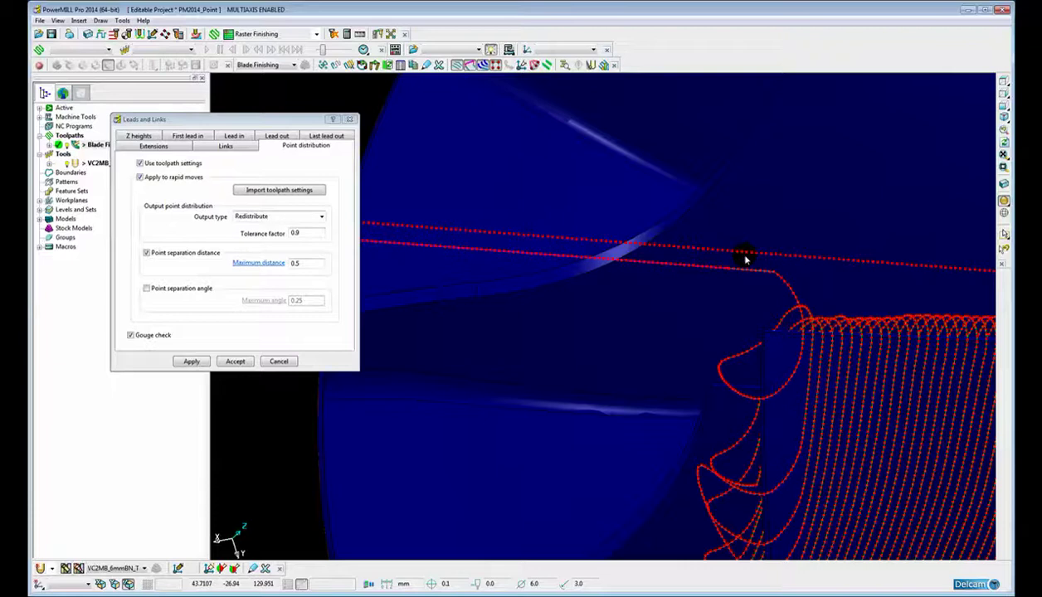
{"action": "scroll", "coordinate": [738, 274], "scroll_direction": "up", "scroll_amount": 3}
{"action": "middle_click_drag", "start_coordinate": [732, 290], "coordinate": [695, 282]}
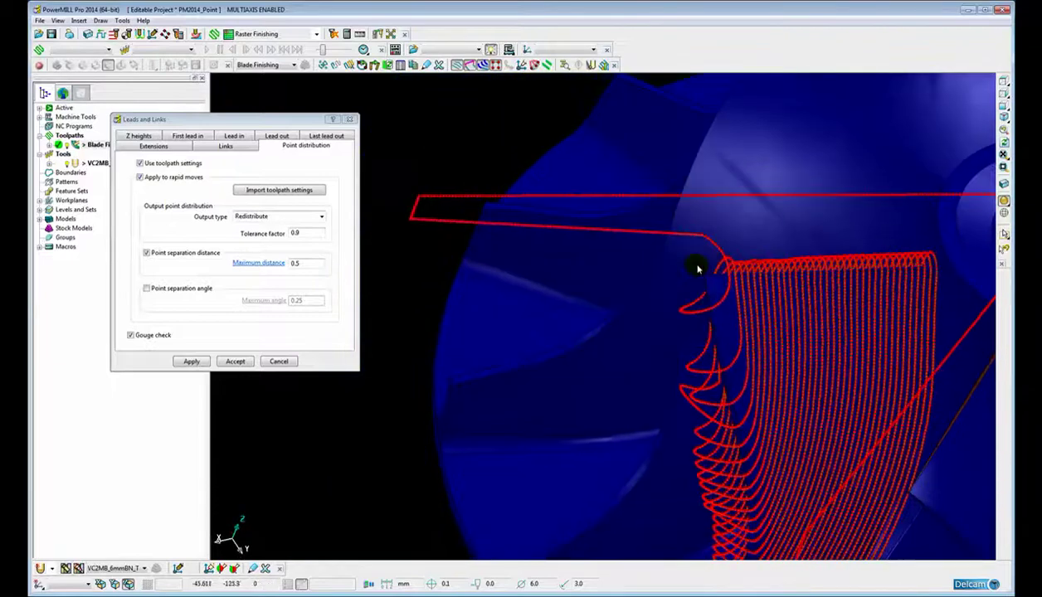
{"action": "scroll", "coordinate": [671, 311], "scroll_direction": "up", "scroll_amount": 1}
{"action": "scroll", "coordinate": [672, 311], "scroll_direction": "up", "scroll_amount": 2}
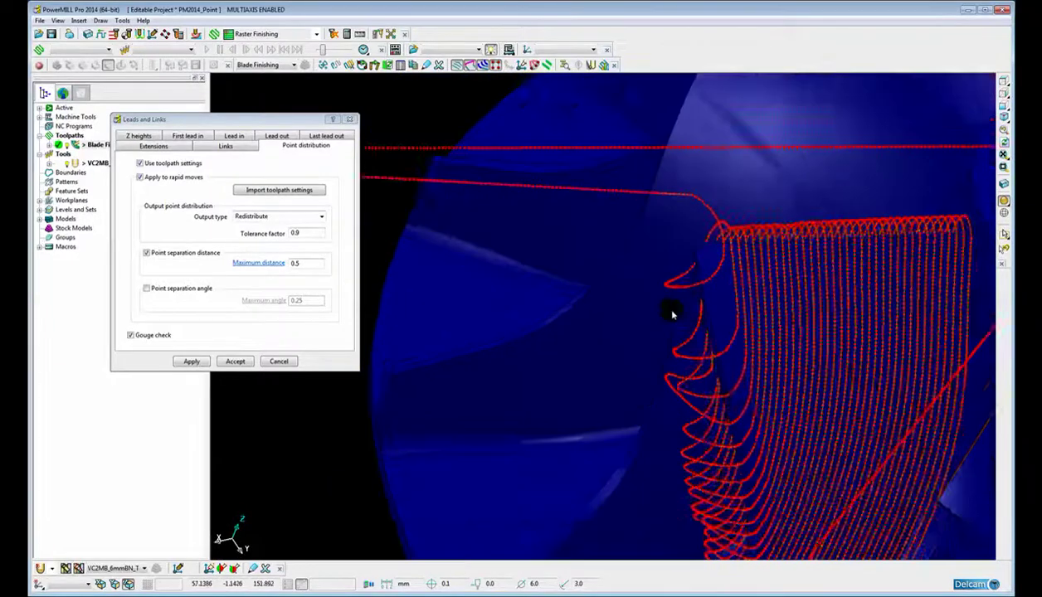
{"action": "scroll", "coordinate": [672, 311], "scroll_direction": "up", "scroll_amount": 2}
{"action": "mouse_move", "coordinate": [684, 313]}
{"action": "middle_mouse_down"}
{"action": "mouse_move", "coordinate": [579, 310]}
{"action": "mouse_move", "coordinate": [647, 318]}
{"action": "mouse_move", "coordinate": [677, 263]}
{"action": "middle_mouse_up"}
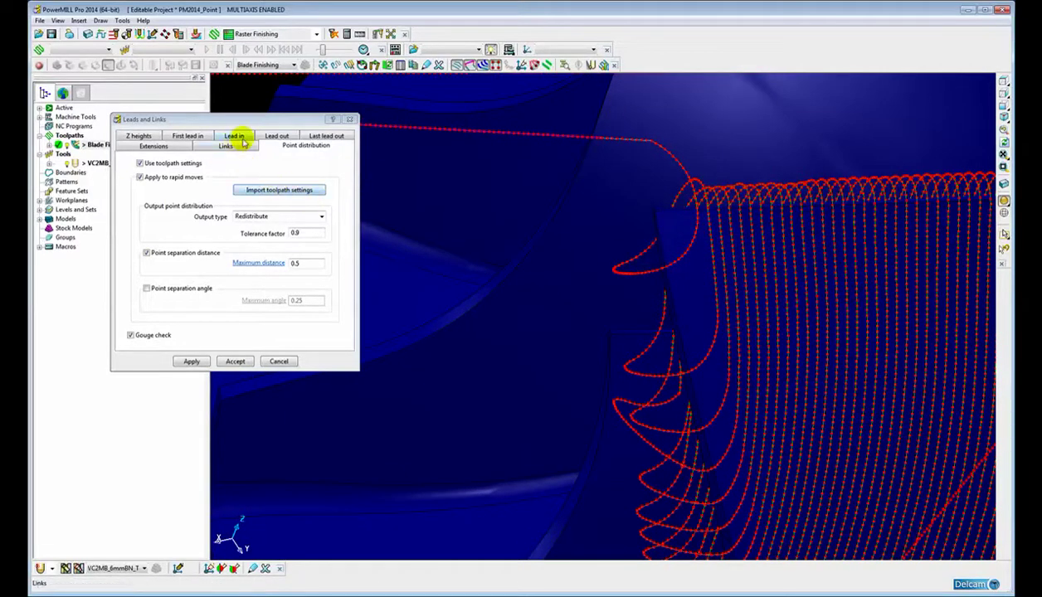
Set short links to Skim and recalculate the toolpath.
{"action": "left_click", "coordinate": [222, 149]}
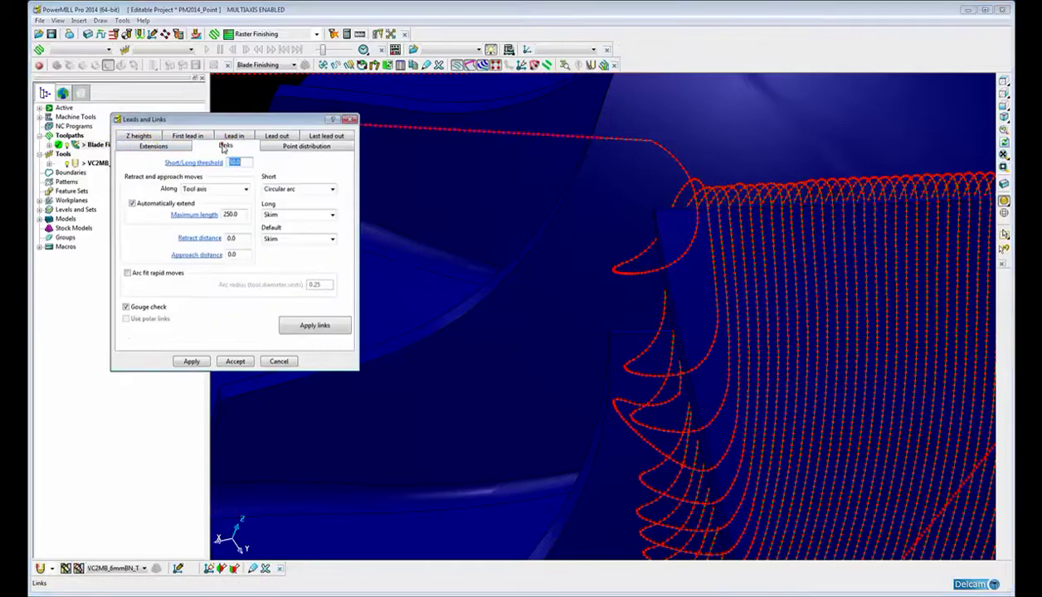
{"action": "left_click", "coordinate": [276, 189]}
{"action": "left_click", "coordinate": [272, 218]}
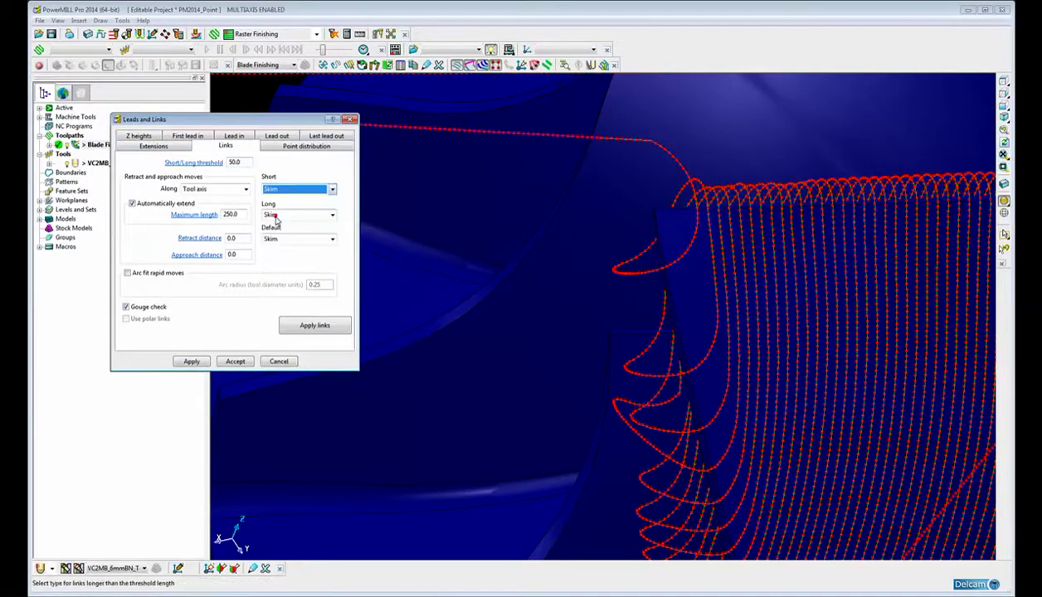
{"action": "left_click", "coordinate": [191, 363]}
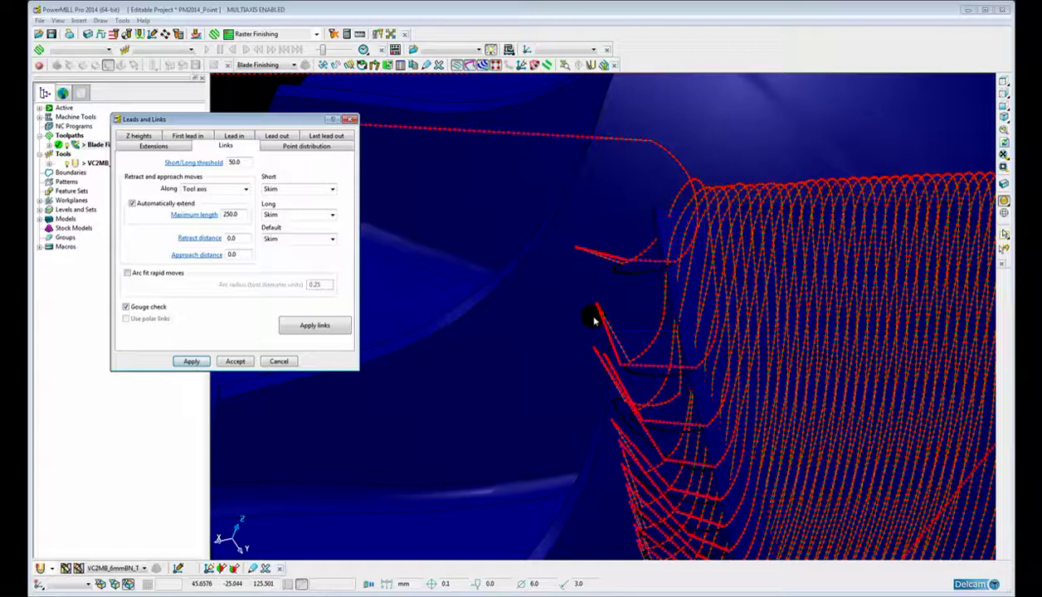
Orbit and zoom around the blade to check the new skim links.
{"action": "mouse_move", "coordinate": [593, 314]}
{"action": "middle_mouse_down"}
{"action": "mouse_move", "coordinate": [679, 348]}
{"action": "mouse_move", "coordinate": [609, 375]}
{"action": "middle_mouse_up"}
{"action": "scroll", "coordinate": [549, 368], "scroll_direction": "up", "scroll_amount": 2}
{"action": "scroll", "coordinate": [584, 314], "scroll_direction": "up", "scroll_amount": 2}
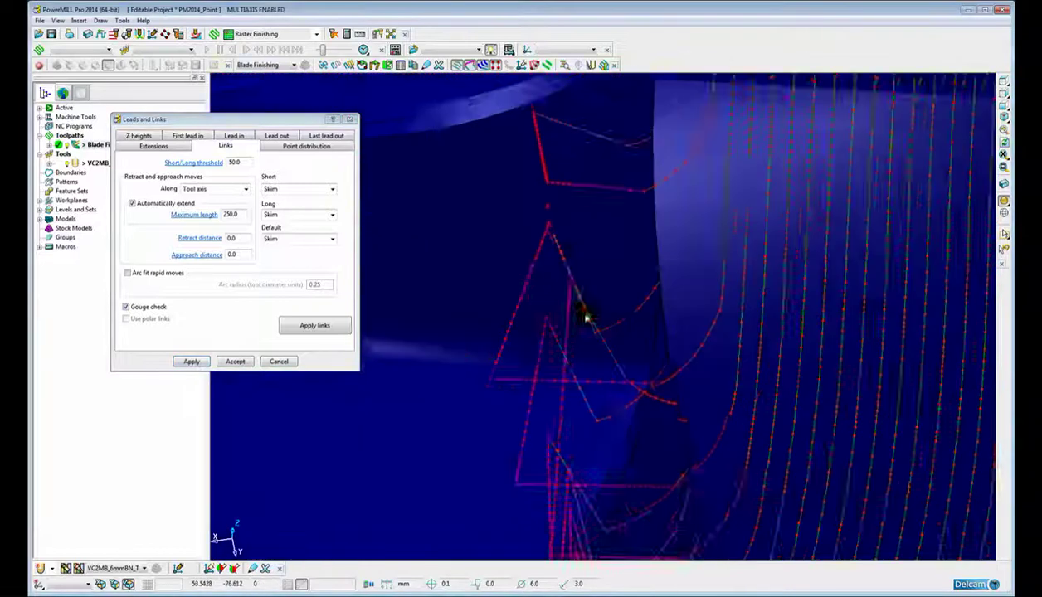
{"action": "scroll", "coordinate": [565, 295], "scroll_direction": "up", "scroll_amount": 2}
{"action": "mouse_move", "coordinate": [502, 355]}
{"action": "middle_mouse_down"}
{"action": "mouse_move", "coordinate": [506, 249]}
{"action": "mouse_move", "coordinate": [496, 237]}
{"action": "middle_mouse_up"}
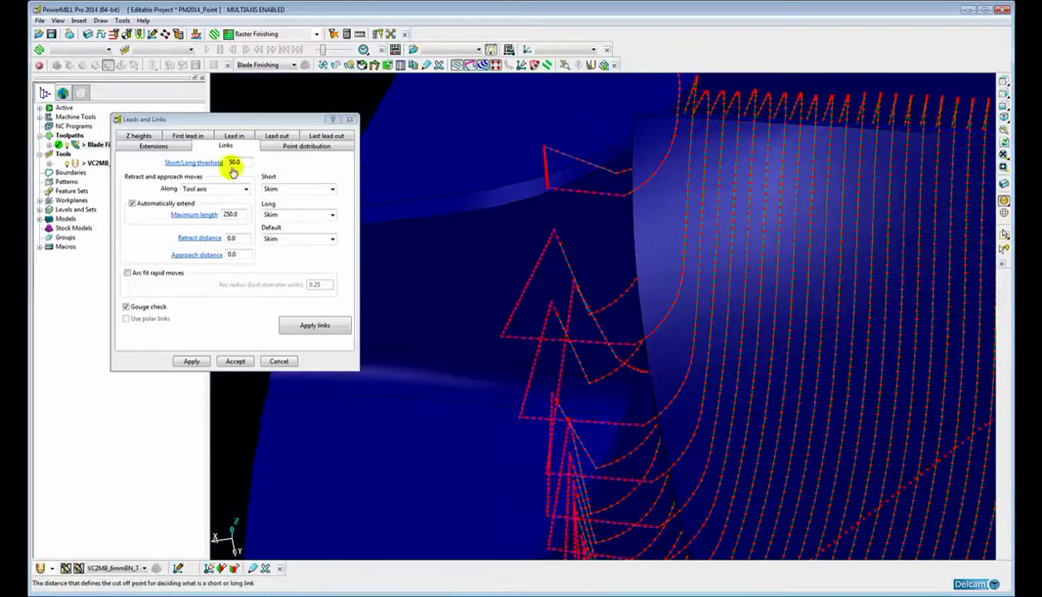
{"action": "left_click", "coordinate": [304, 146]}
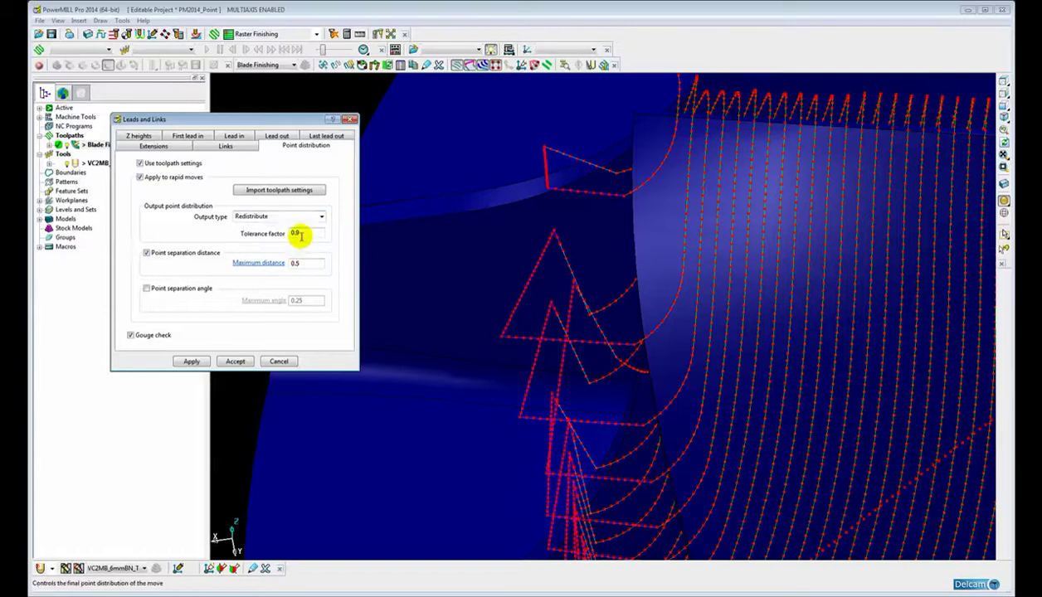
Set the maximum point distance to 2 mm, apply, and review the whole toolpath.
{"action": "double_click", "coordinate": [305, 263]}
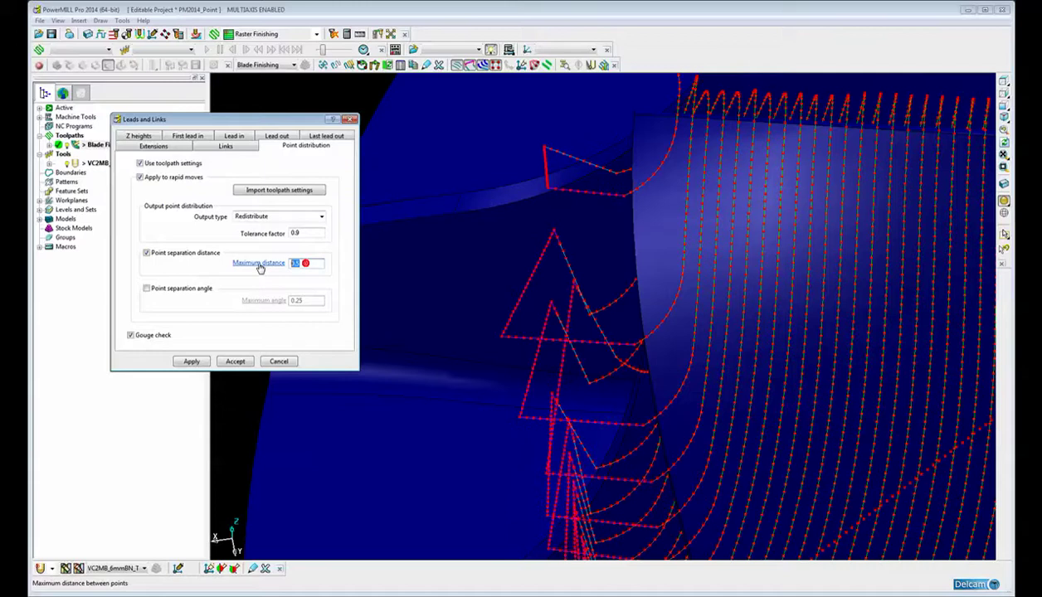
{"action": "type", "text": "2"}
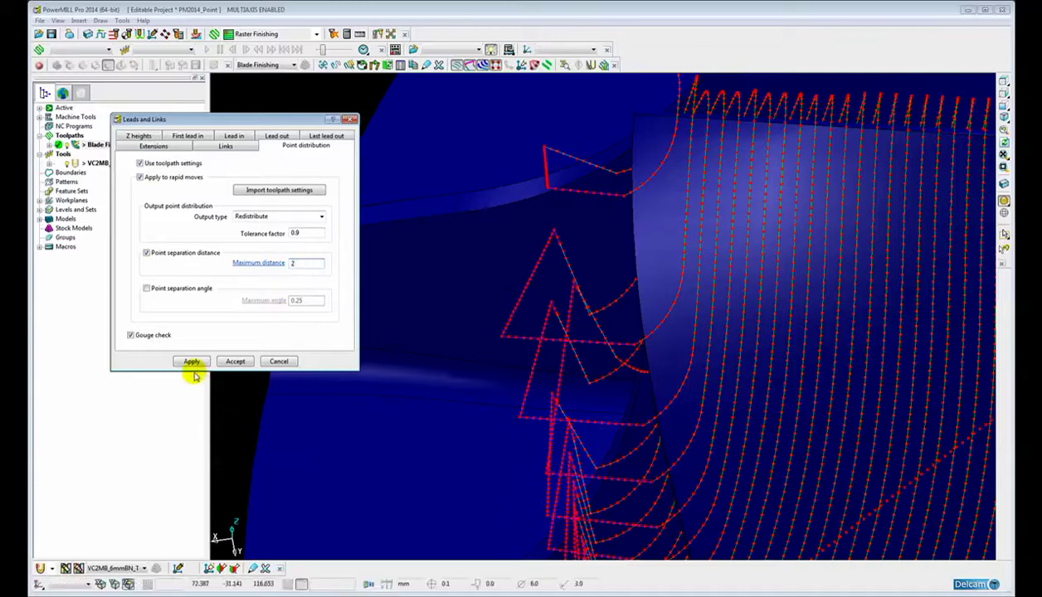
{"action": "left_click", "coordinate": [192, 362]}
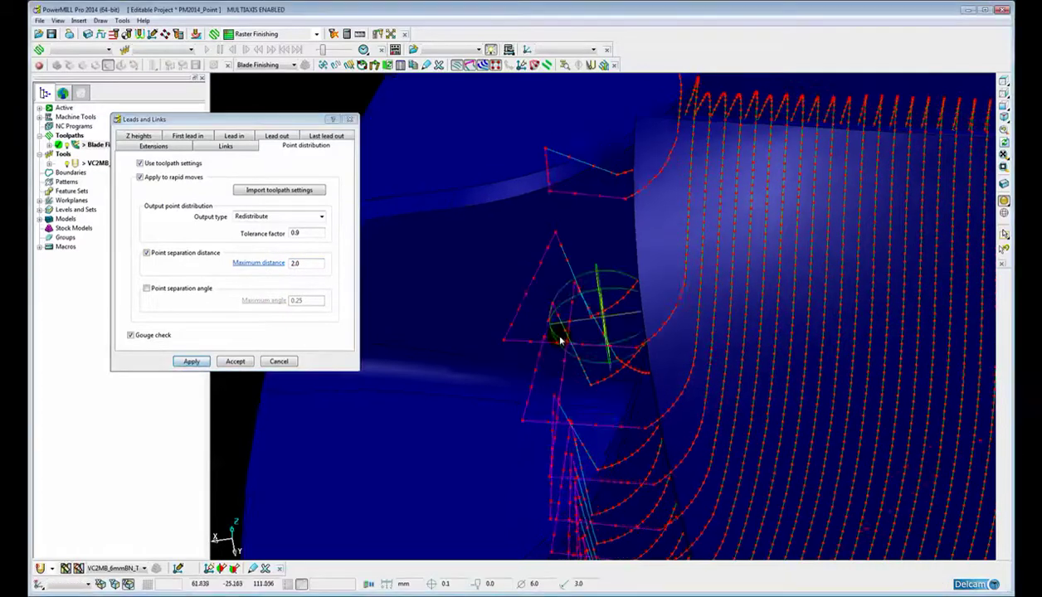
{"action": "scroll", "coordinate": [548, 348], "scroll_direction": "up", "scroll_amount": 2}
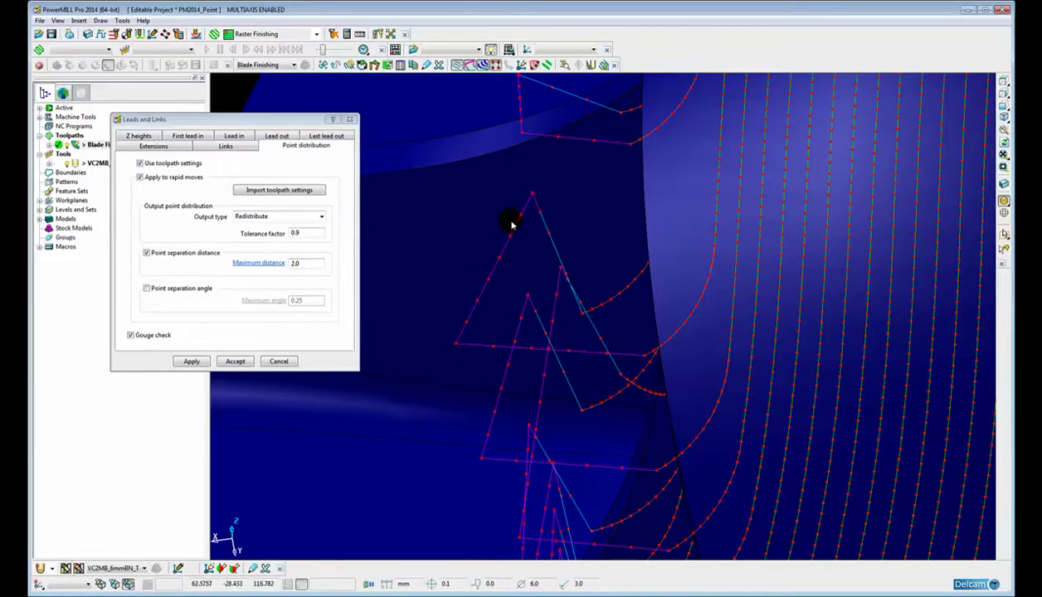
{"action": "scroll", "coordinate": [512, 224], "scroll_direction": "down", "scroll_amount": 2}
{"action": "scroll", "coordinate": [513, 228], "scroll_direction": "down", "scroll_amount": 2}
{"action": "scroll", "coordinate": [514, 249], "scroll_direction": "down", "scroll_amount": 2}
{"action": "scroll", "coordinate": [512, 274], "scroll_direction": "down", "scroll_amount": 2}
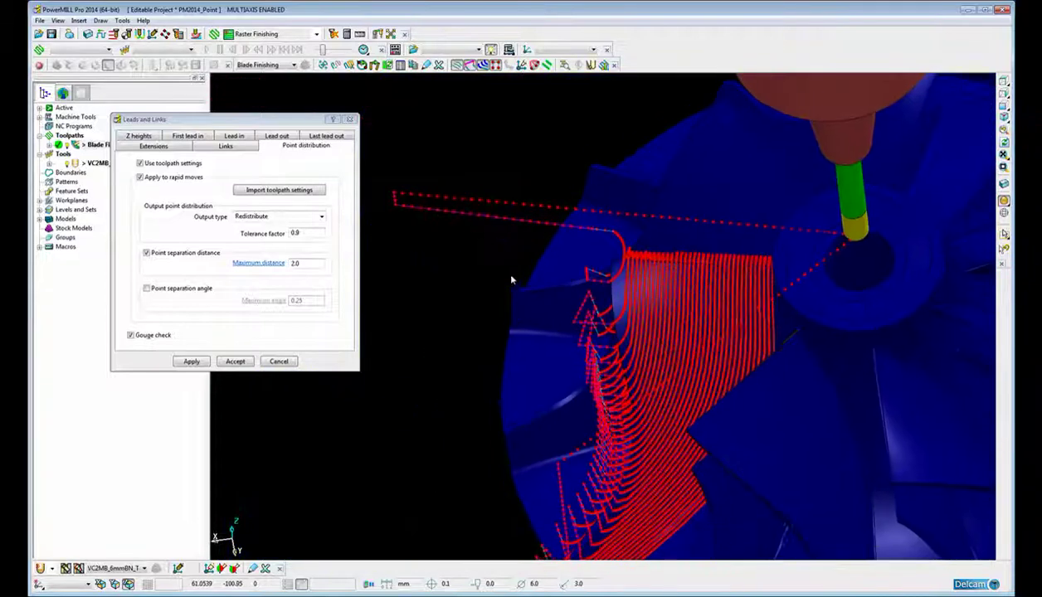
{"action": "mouse_move", "coordinate": [512, 280]}
{"action": "middle_mouse_down"}
{"action": "mouse_move", "coordinate": [570, 314]}
{"action": "mouse_move", "coordinate": [730, 279]}
{"action": "mouse_move", "coordinate": [712, 209]}
{"action": "mouse_move", "coordinate": [722, 209]}
{"action": "middle_mouse_up"}
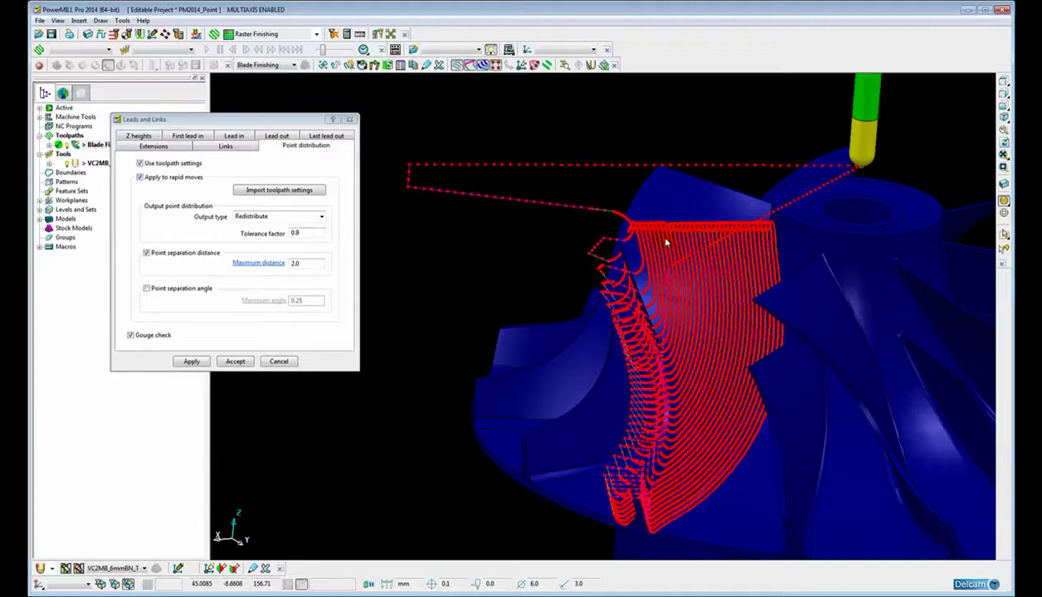
{"action": "middle_click_drag", "start_coordinate": [703, 276], "coordinate": [682, 262]}
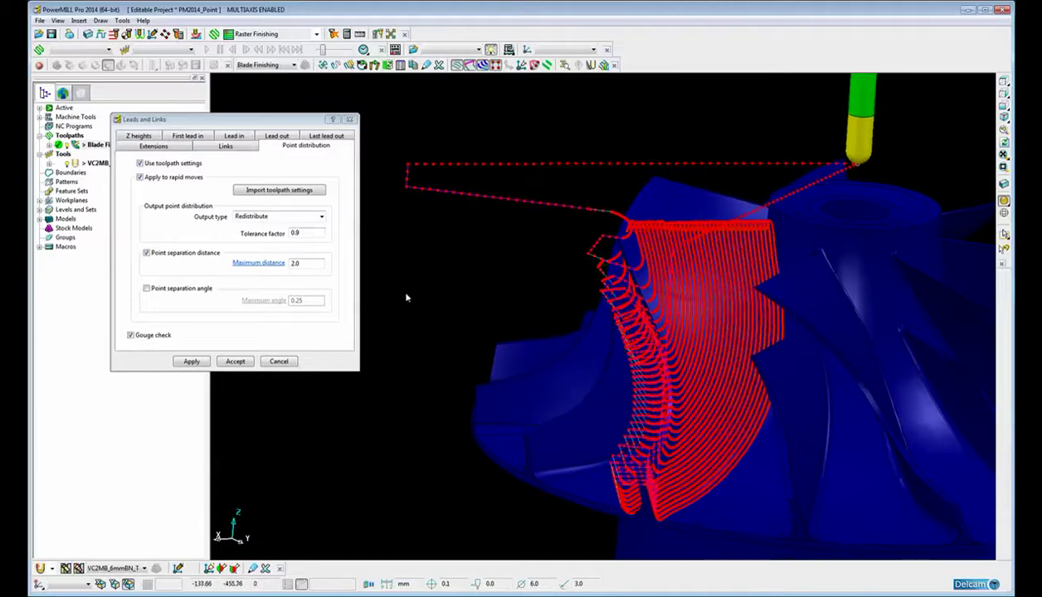